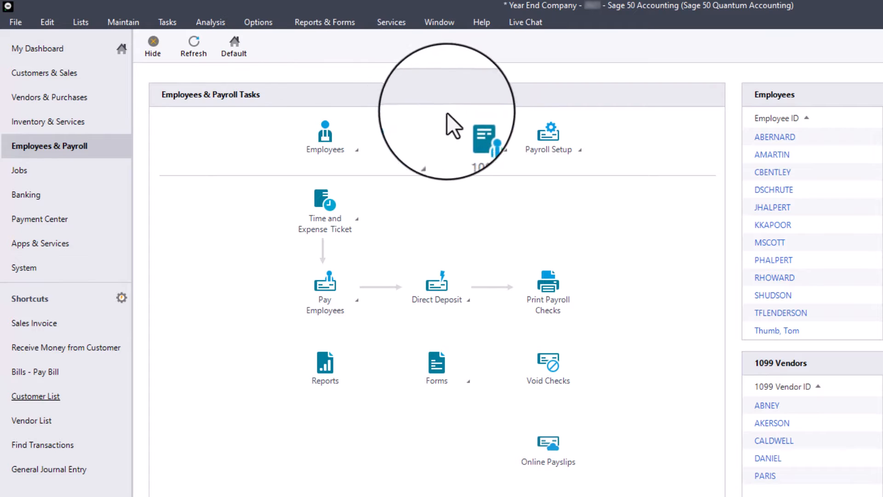
Open the company's pay types in the payroll settings
left_click(548, 148)
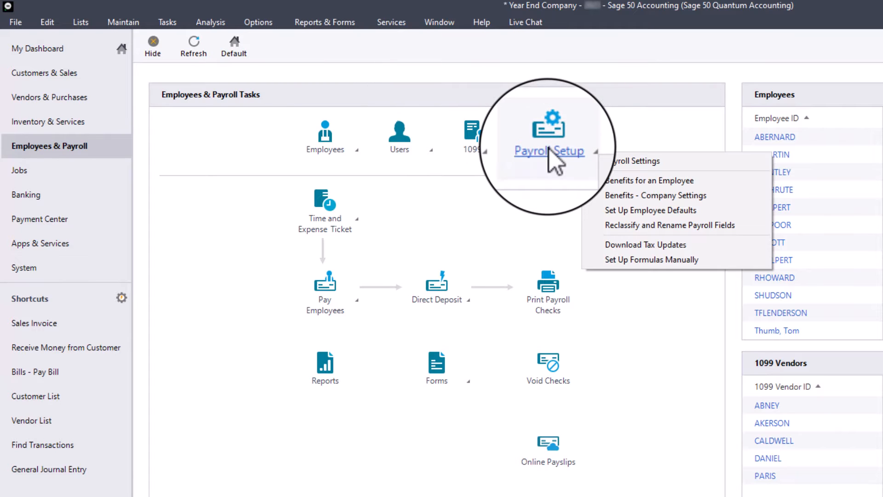
left_click(618, 160)
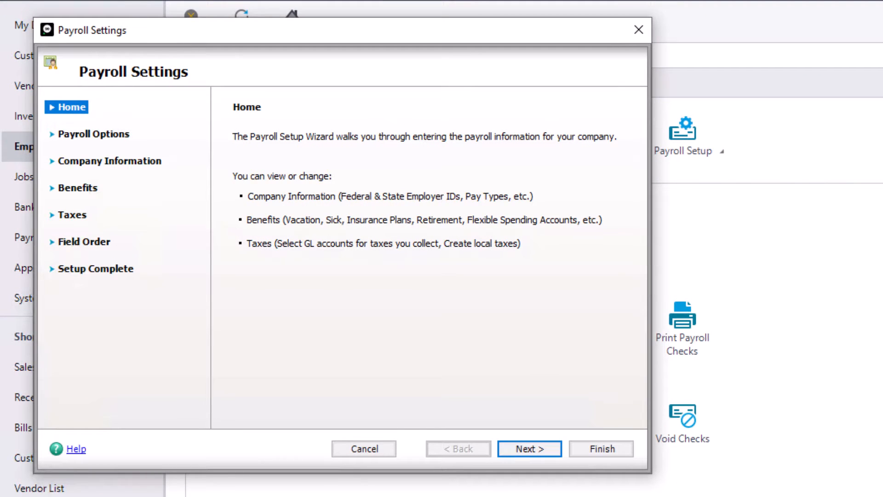
left_click(52, 161)
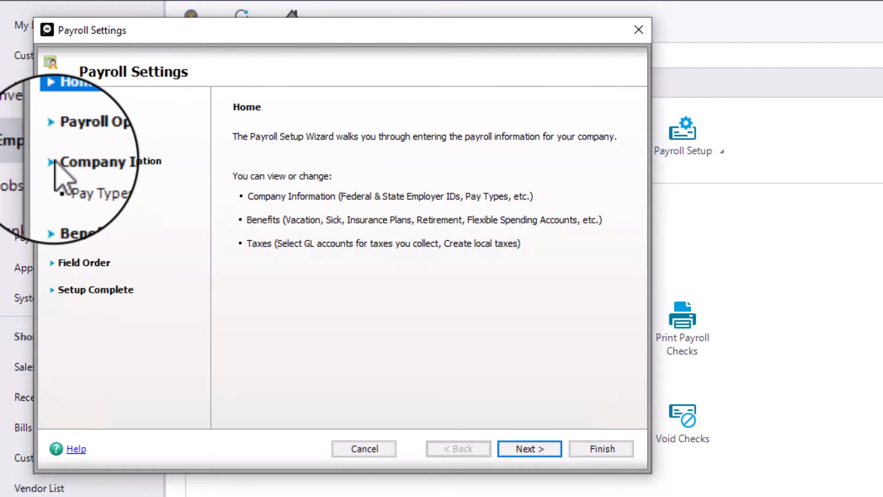
left_click(75, 183)
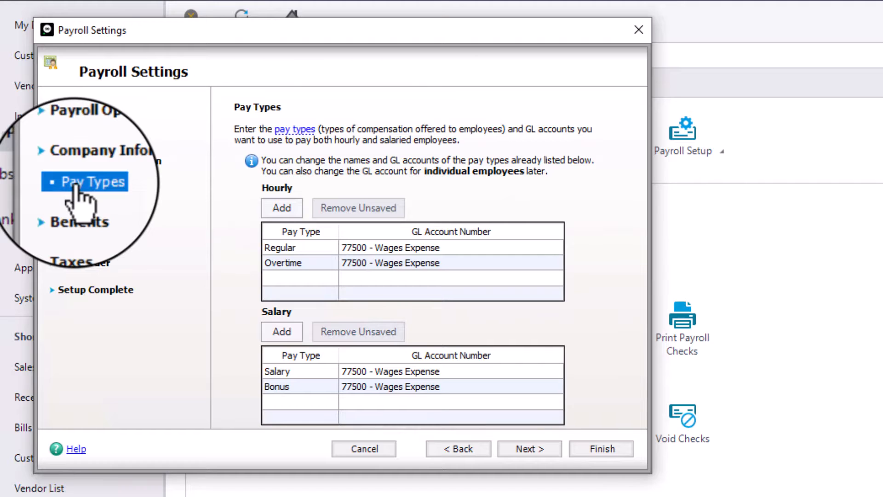
Add an hourly pay type named Bonus with GL account 77500 - Wages Expense and finish the payroll settings
left_click(282, 208)
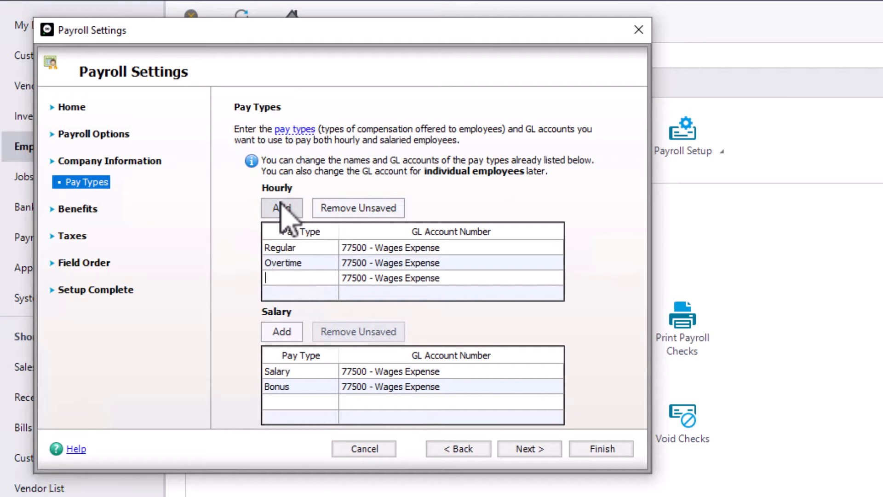
type("Bo")
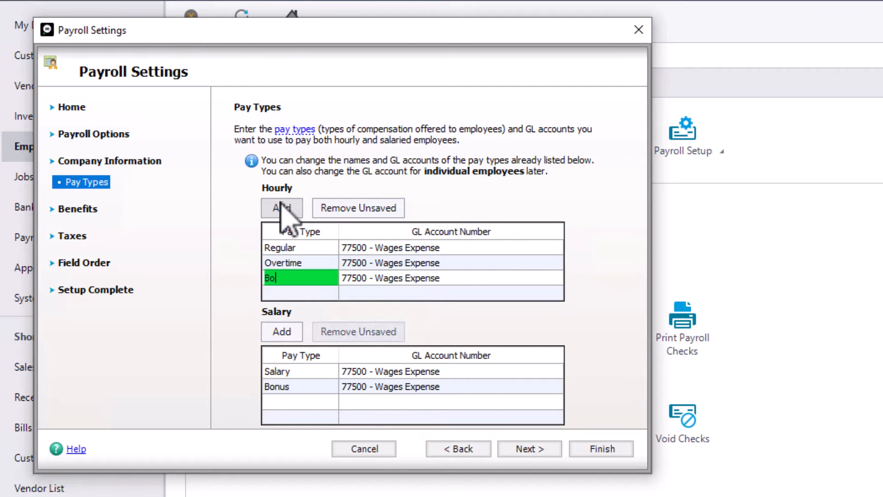
type("nus")
key("Tab")
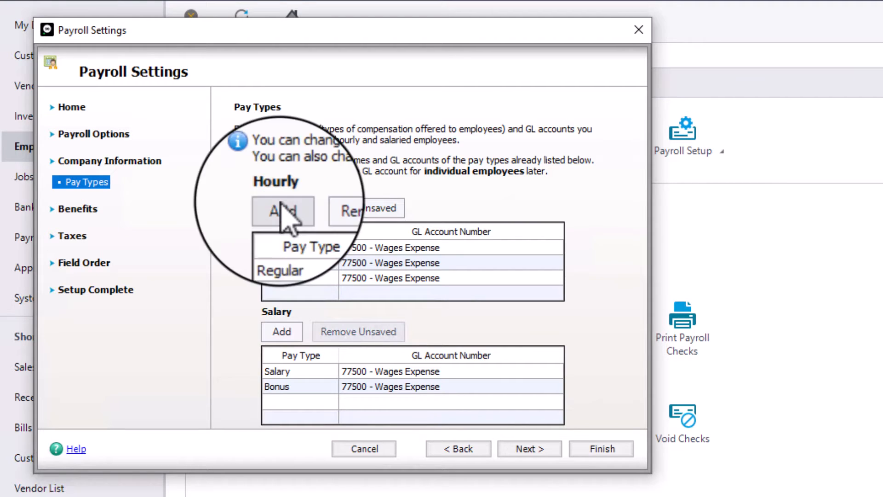
left_click(610, 448)
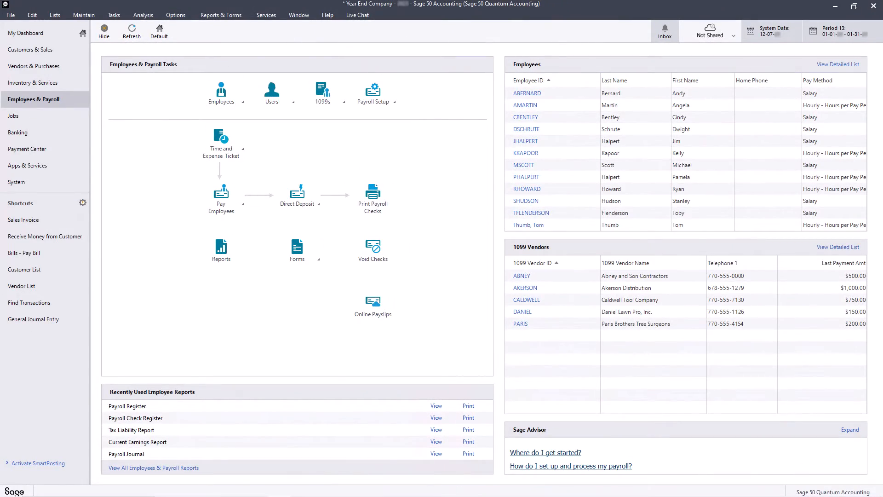
Open the pay information of the second employee in the employee list for editing
left_click(226, 103)
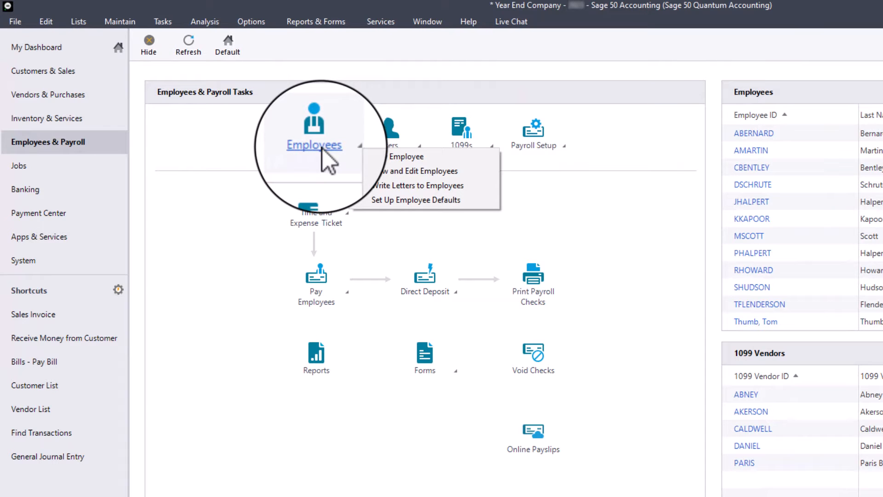
left_click(383, 170)
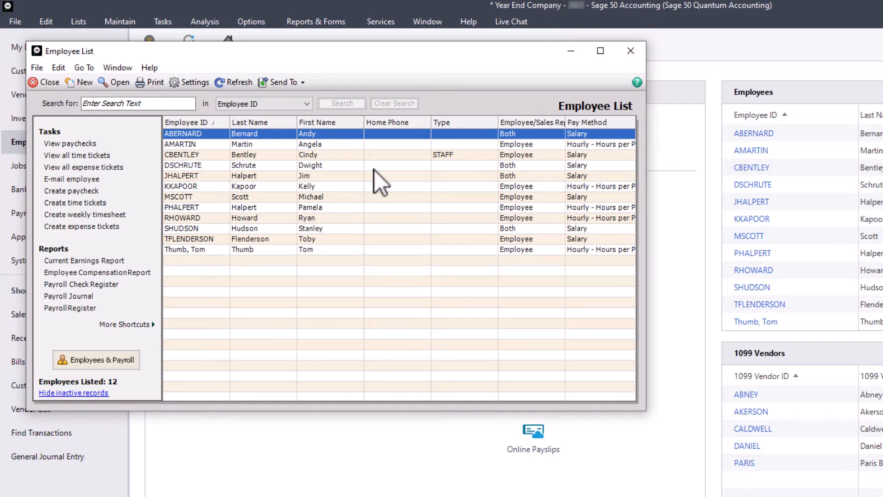
left_click(371, 144)
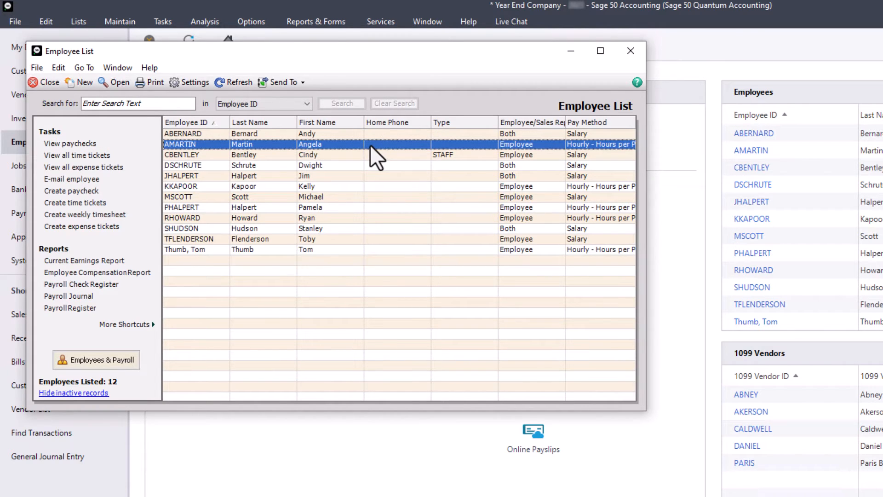
double_click(370, 145)
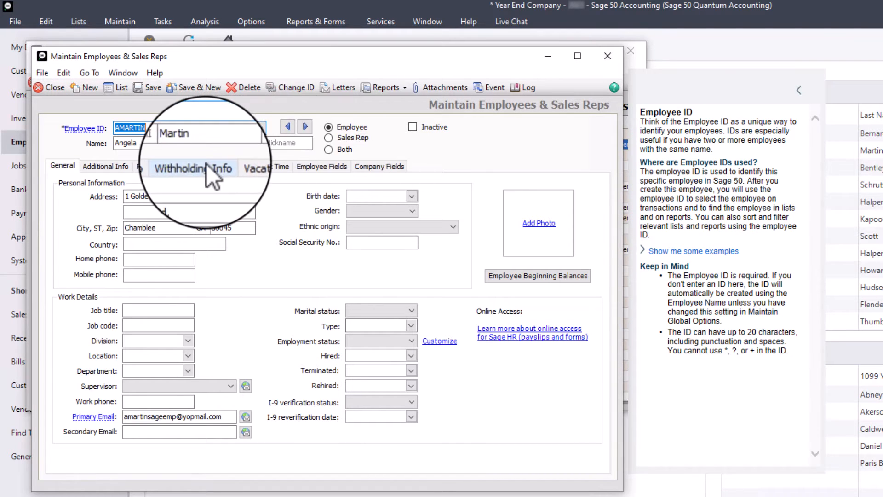
left_click(154, 166)
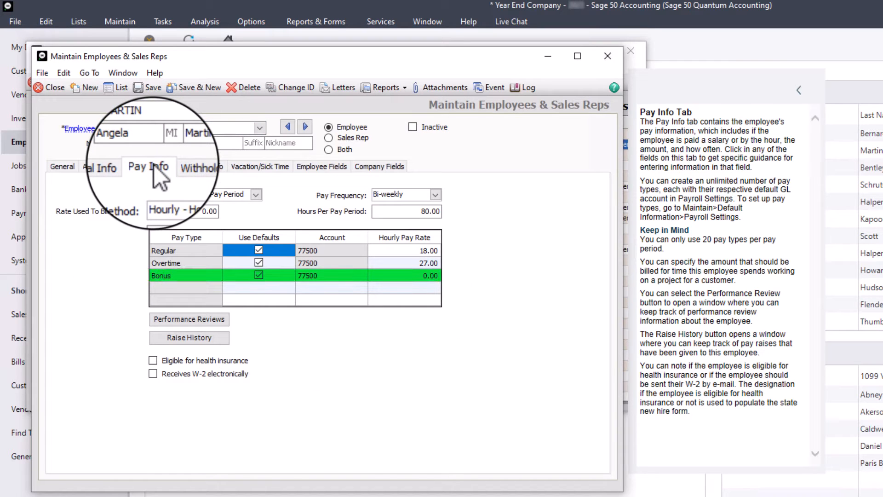
Set the employee's Bonus hourly pay rate to 1.00, save the record, and close it along with the employee list
left_click(420, 275)
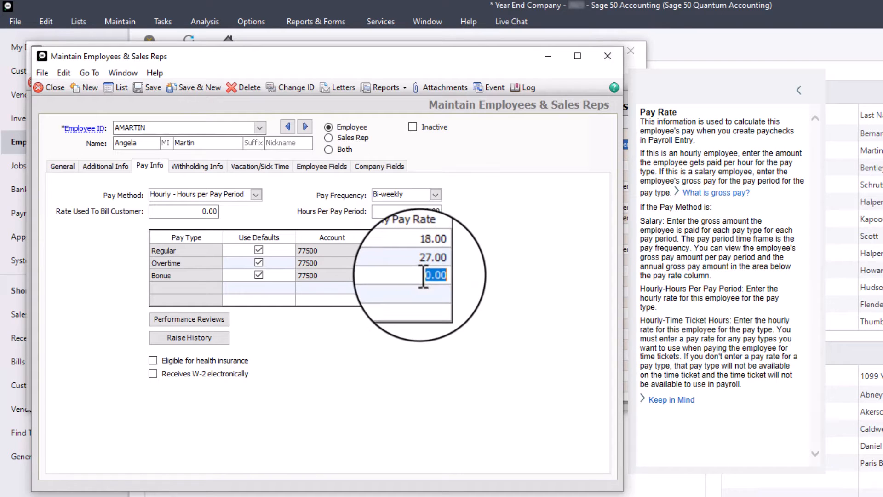
type("1")
key("Tab")
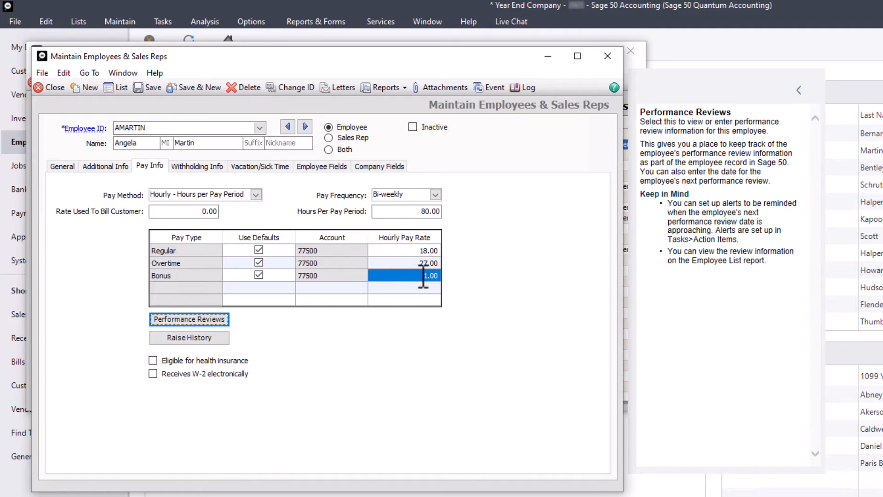
left_click(151, 89)
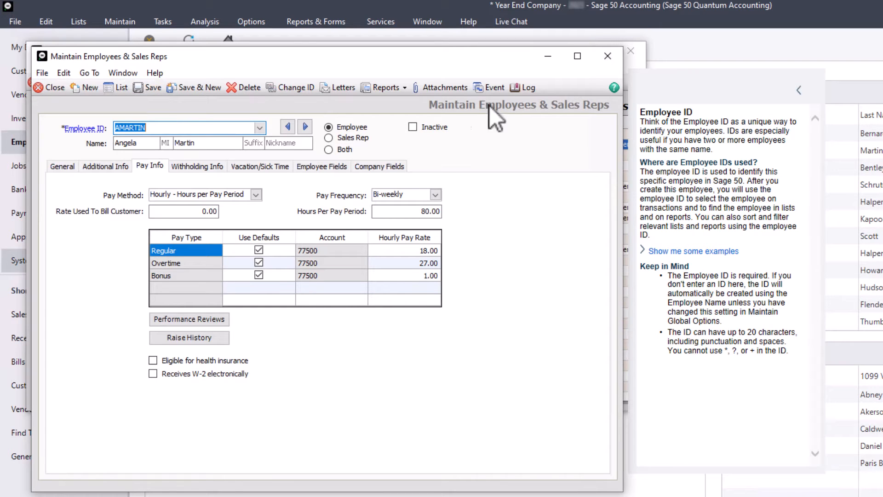
left_click(607, 57)
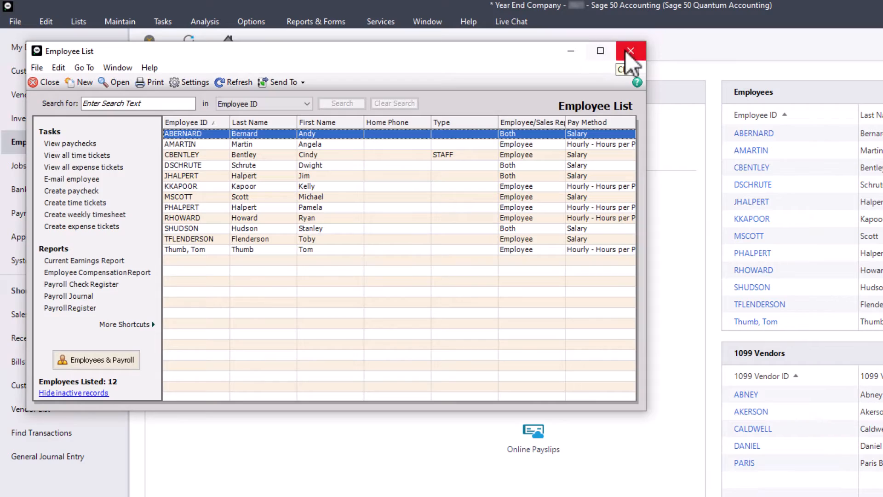
left_click(629, 50)
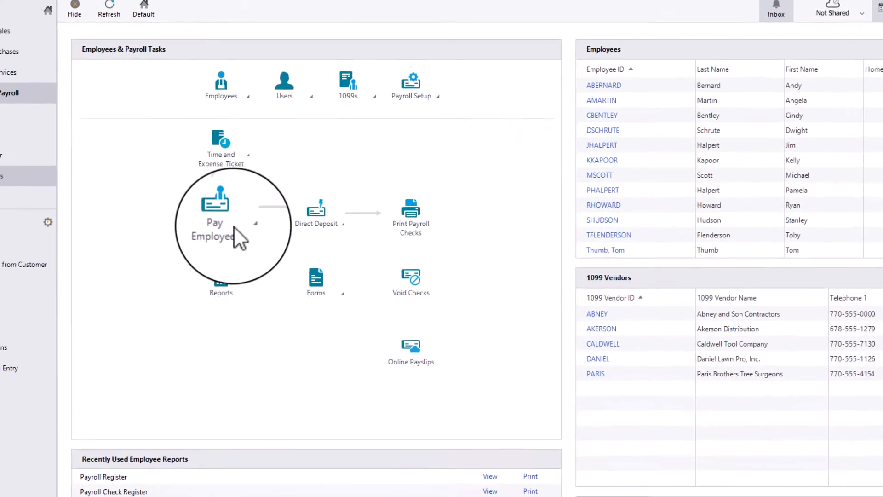
Start a single-employee payroll entry for the second listed employee, dated December 15
left_click(234, 225)
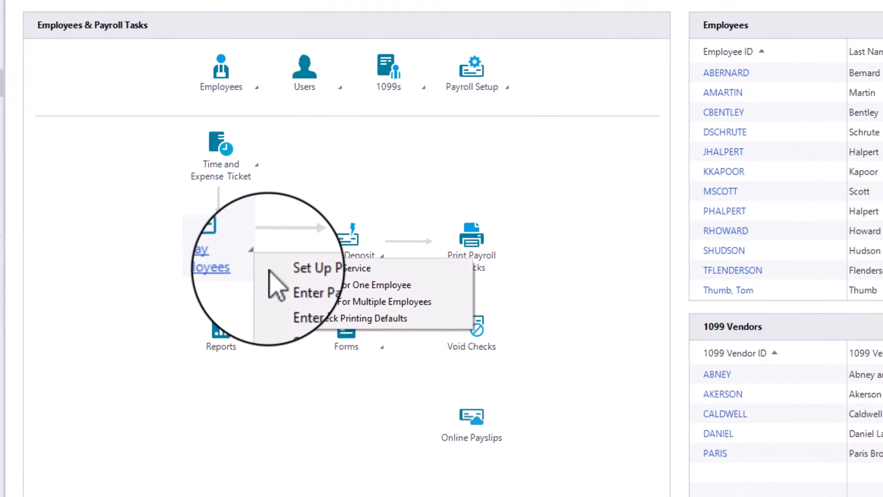
left_click(343, 290)
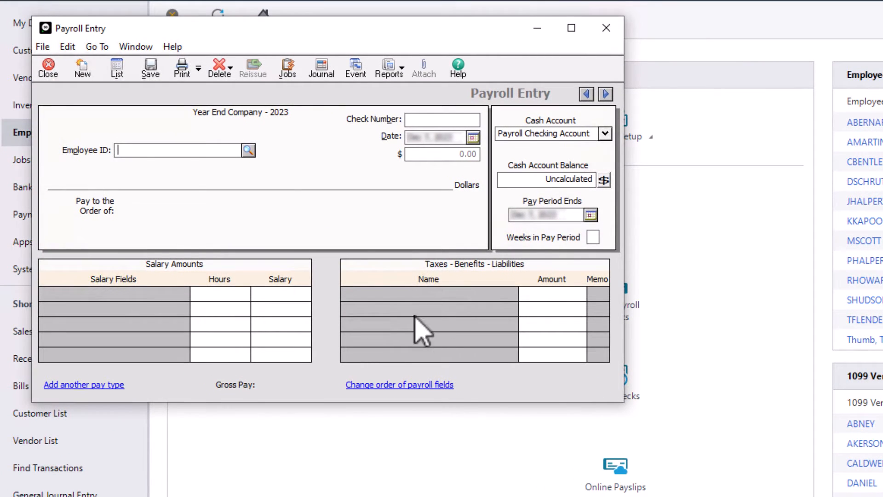
left_click(248, 150)
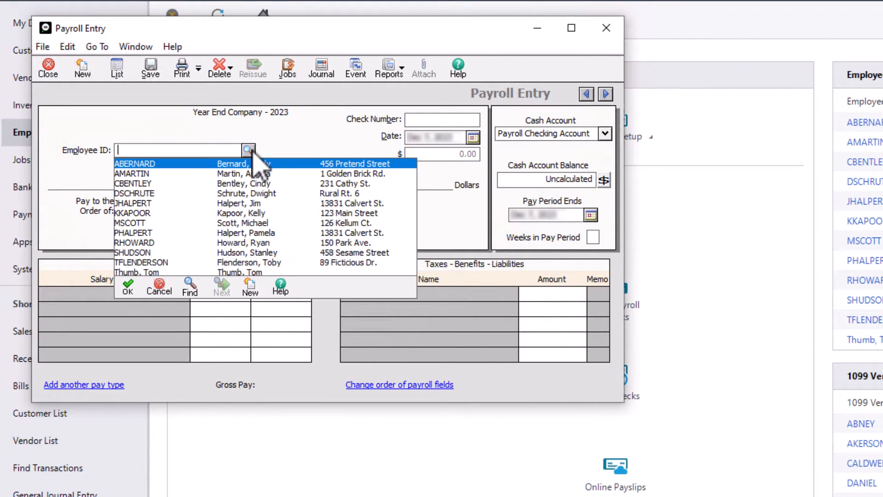
double_click(251, 174)
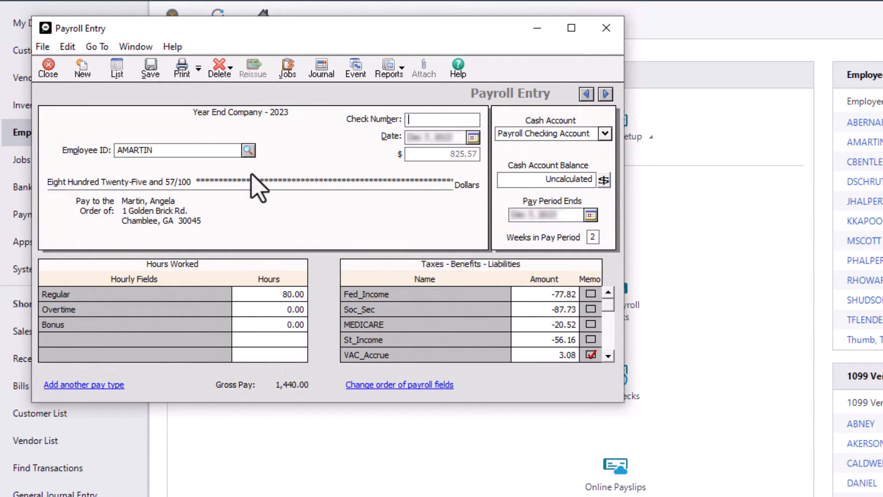
left_click(473, 137)
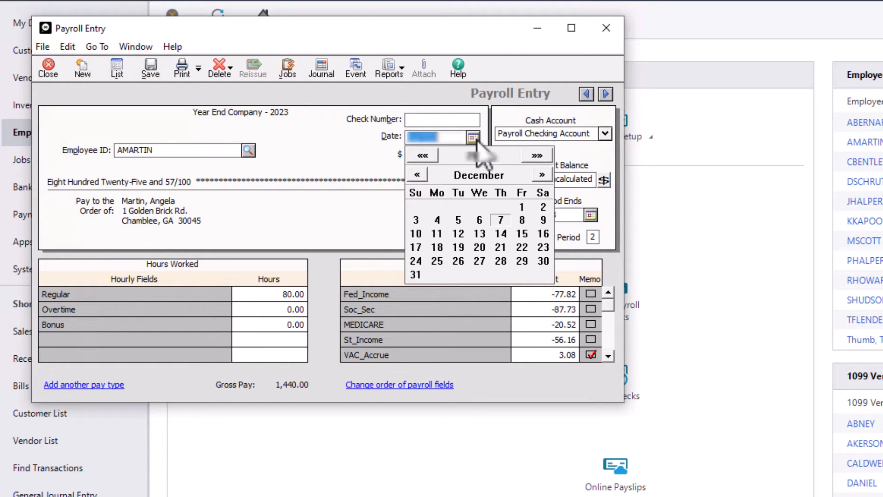
left_click(521, 233)
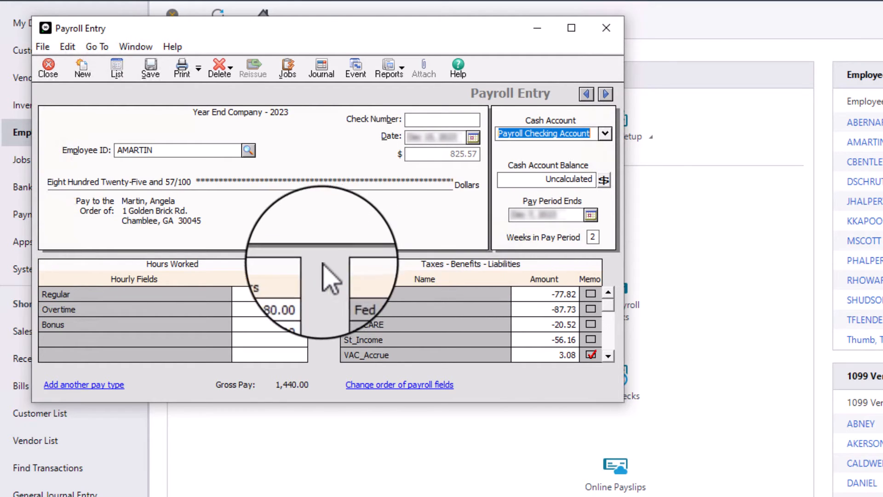
Enter 0 Regular hours and 500.00 Bonus hours on the paycheck, then save and close the payroll entry
left_click(288, 294)
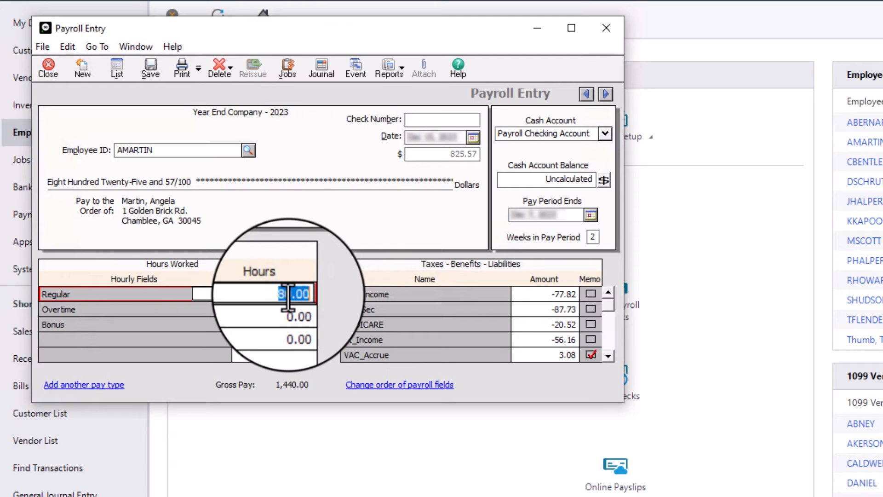
type("0")
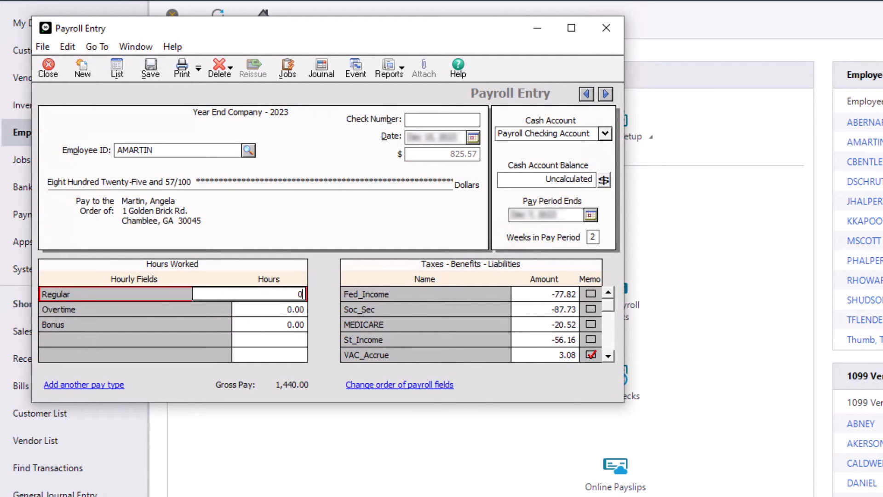
left_click(283, 324)
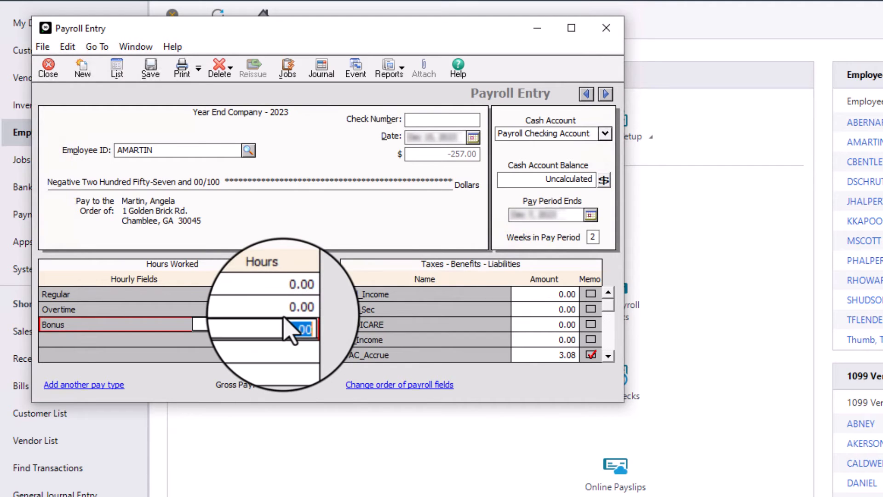
type("500.00")
key("Tab")
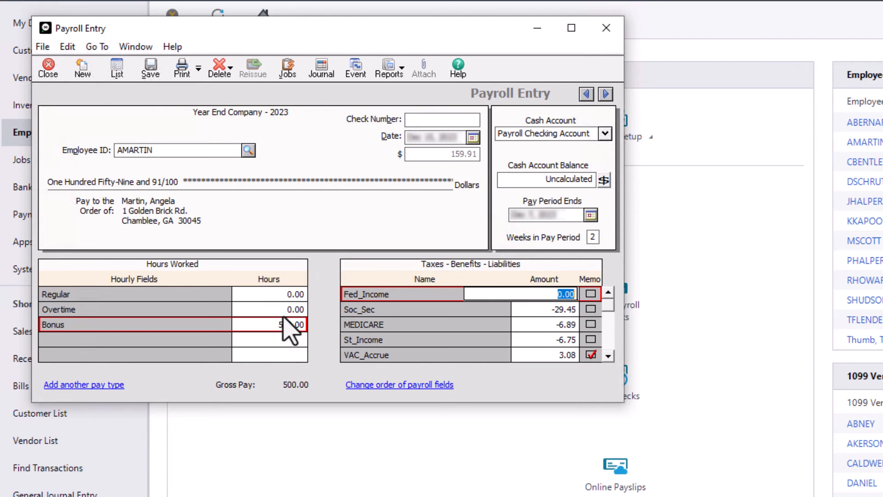
left_click(152, 76)
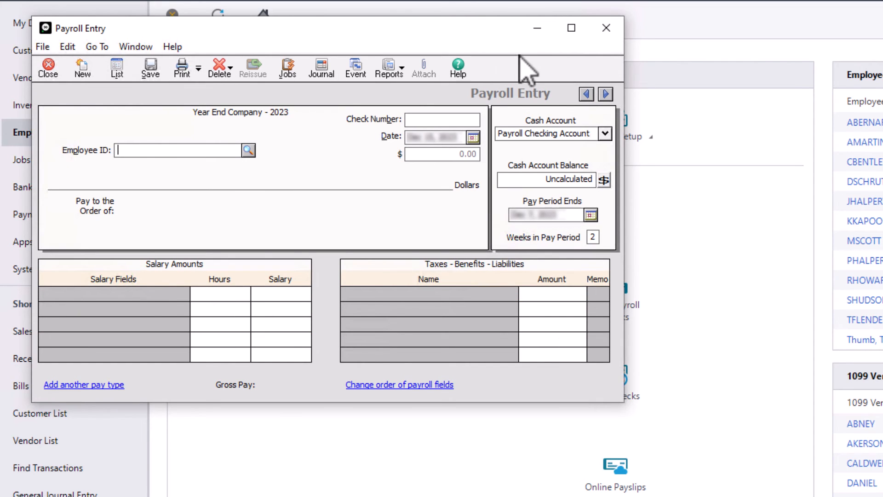
left_click(606, 28)
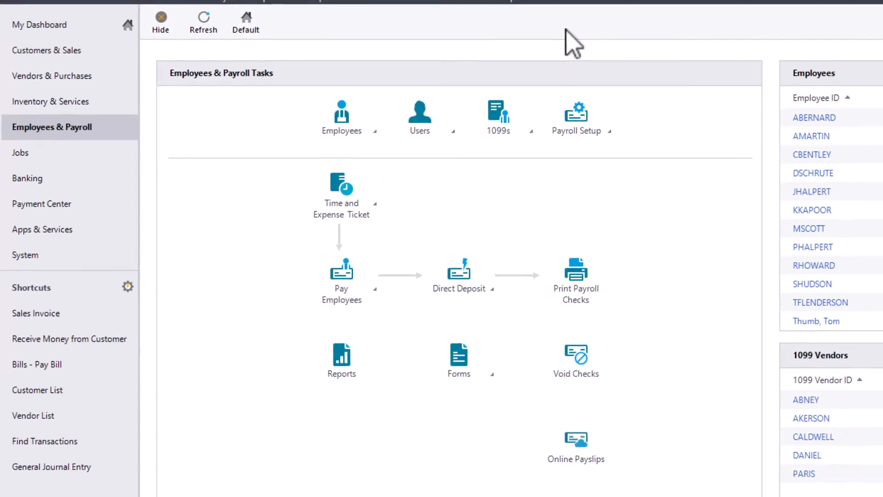